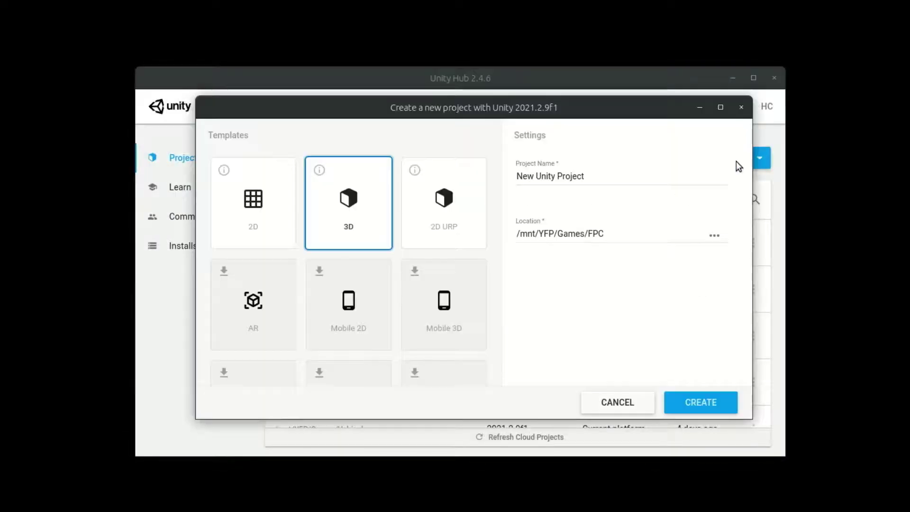
Step: Create a new 3D project named 'First Person Controller' in Unity Hub and open it
triple_click(592, 171)
text(First Perso)
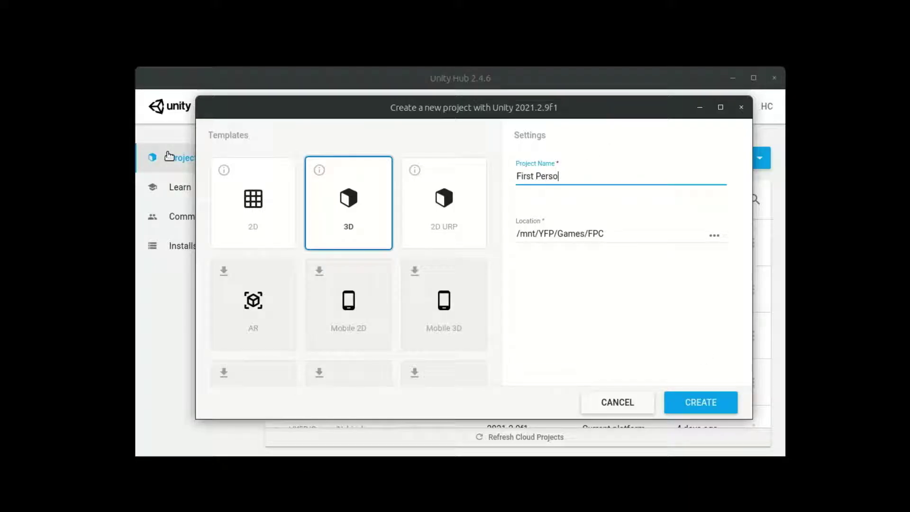
text(n Controller)
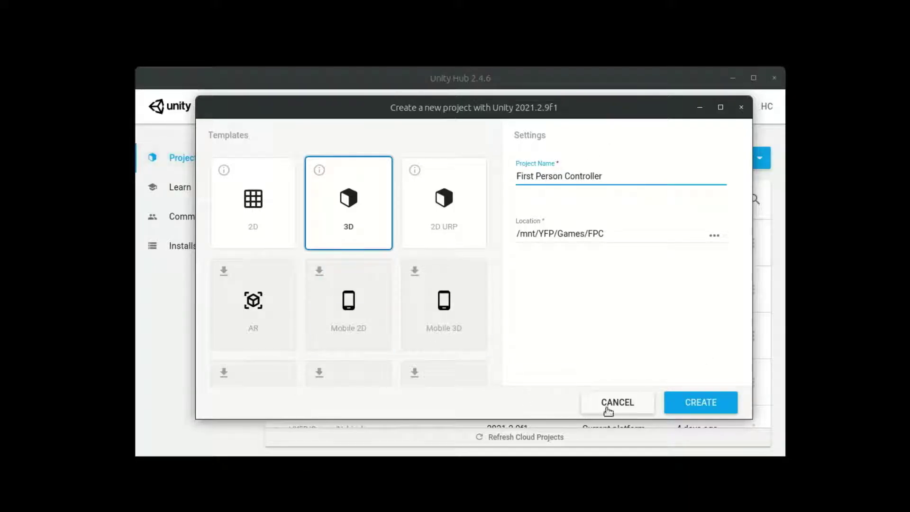
click(676, 404)
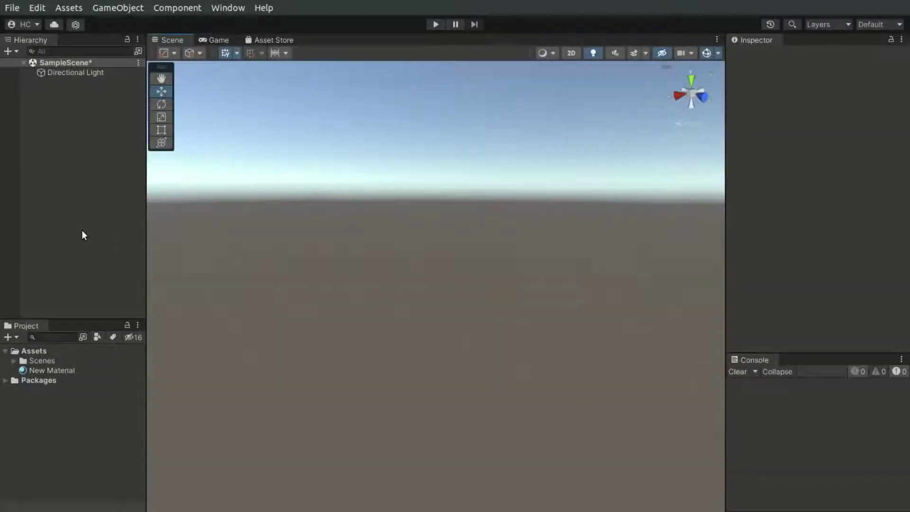
Step: Add a Plane, scale it to 10 on X, Y and Z, and apply New Material to it
right_click(86, 167)
mouse_move(194, 334)
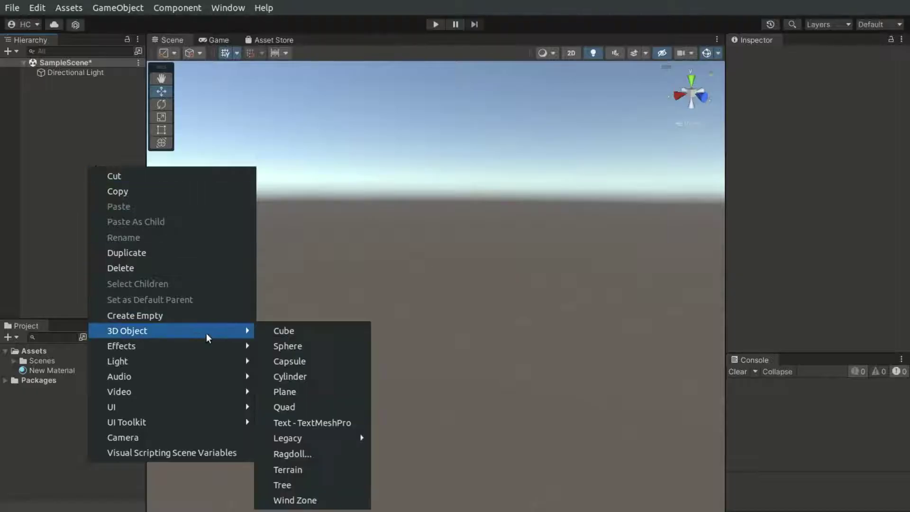
click(299, 390)
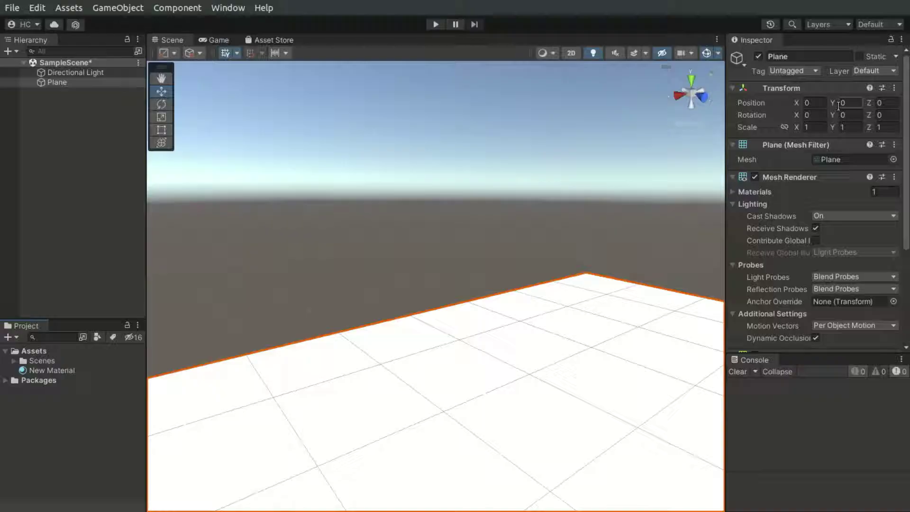
click(817, 127)
text(10)
key(Tab)
text(10)
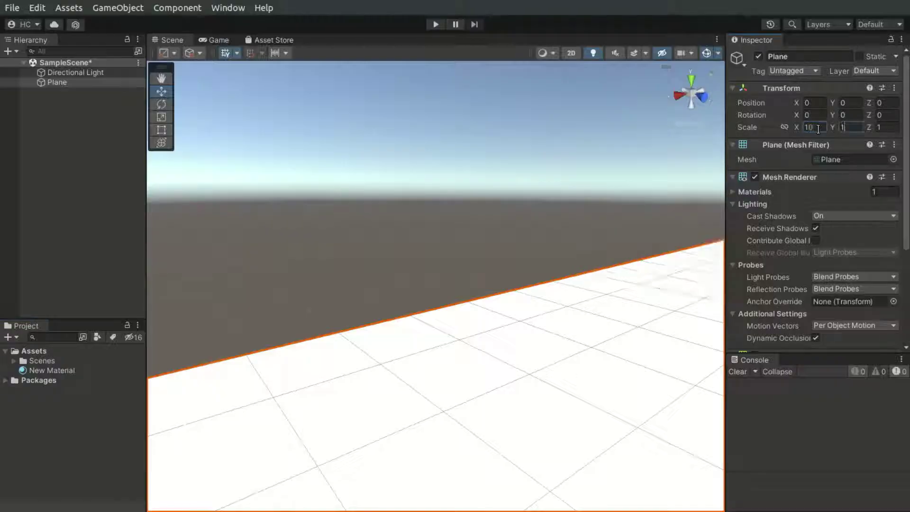
key(Tab)
text(10)
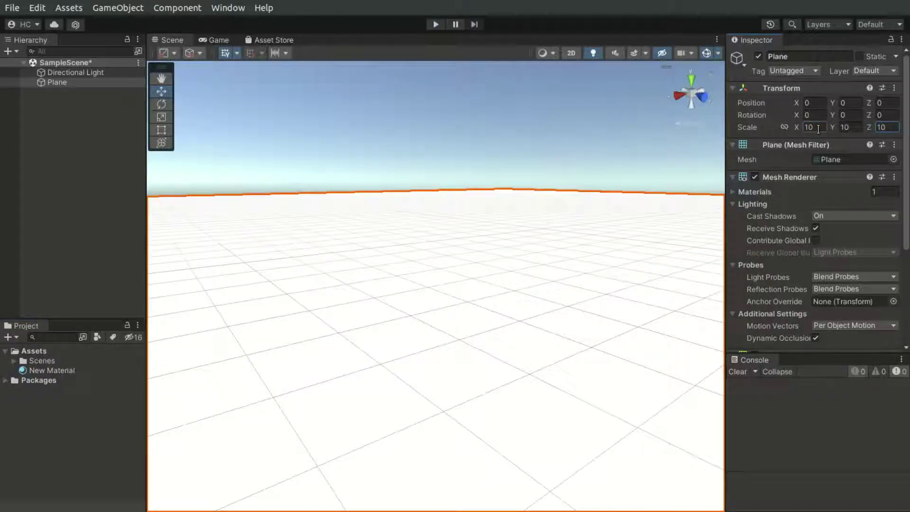
drag(62, 369, 268, 293)
right_drag(399, 161, 544, 177)
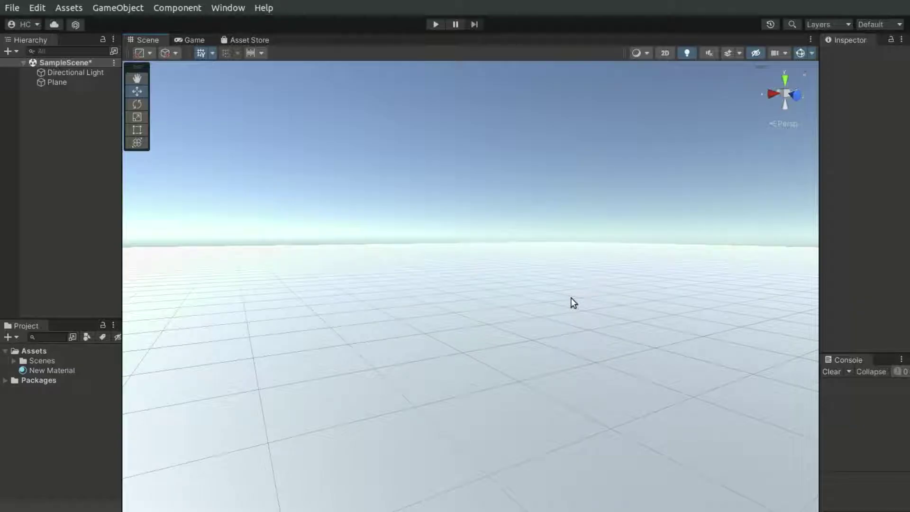
Step: Add a Capsule and raise it so it stands fully above the ground
right_click(50, 203)
mouse_move(173, 365)
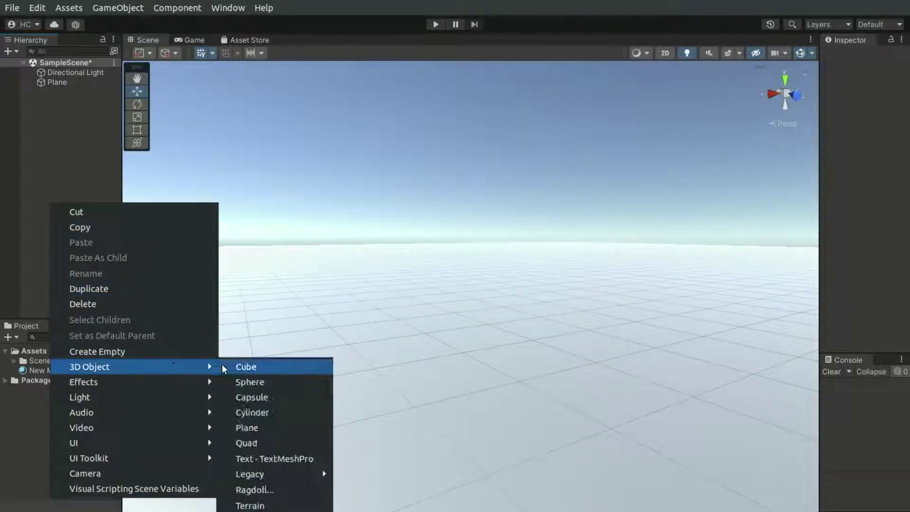
click(273, 404)
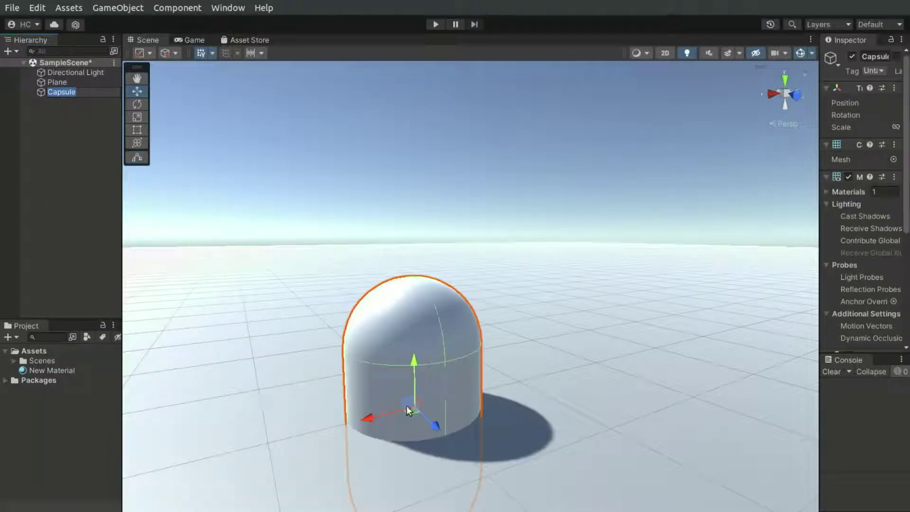
drag(417, 371, 416, 239)
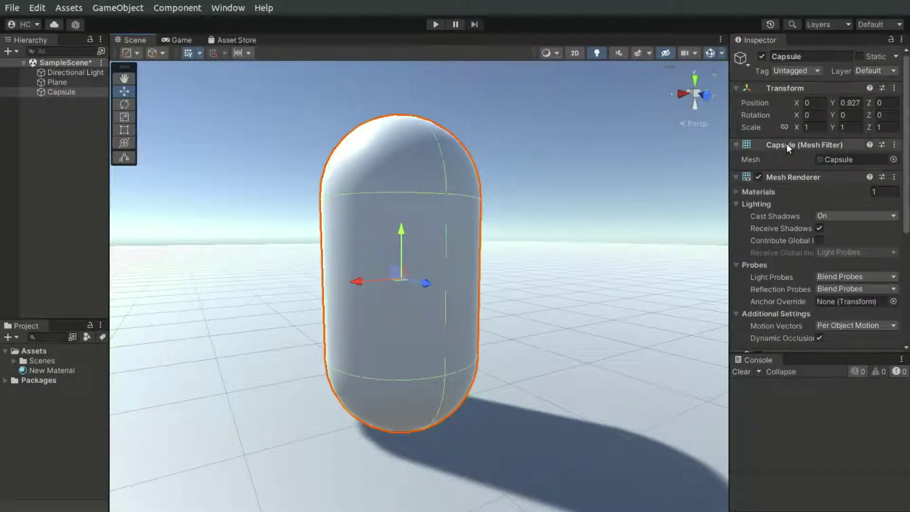
Step: Set the capsule's X and Z scale to 0.5
click(814, 127)
text(0.5)
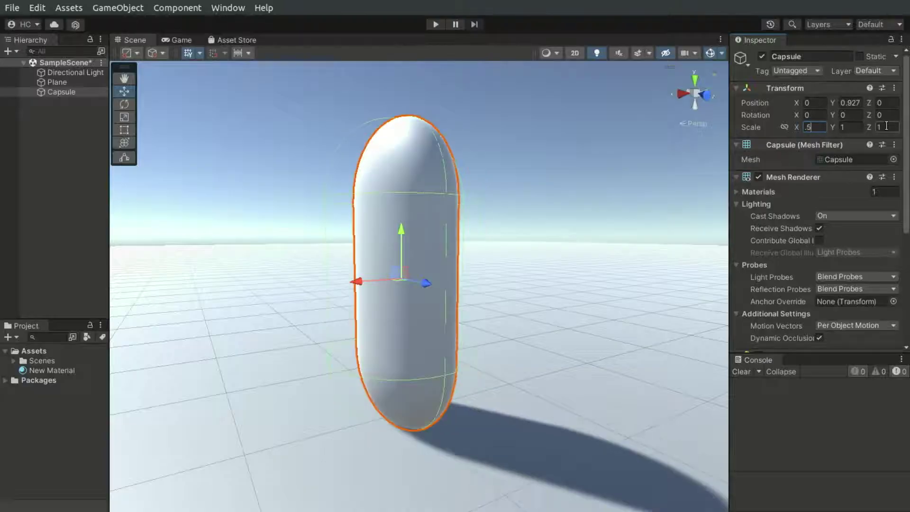
click(880, 127)
text(0.5)
key(Return)
scroll(609, 225, up, 3)
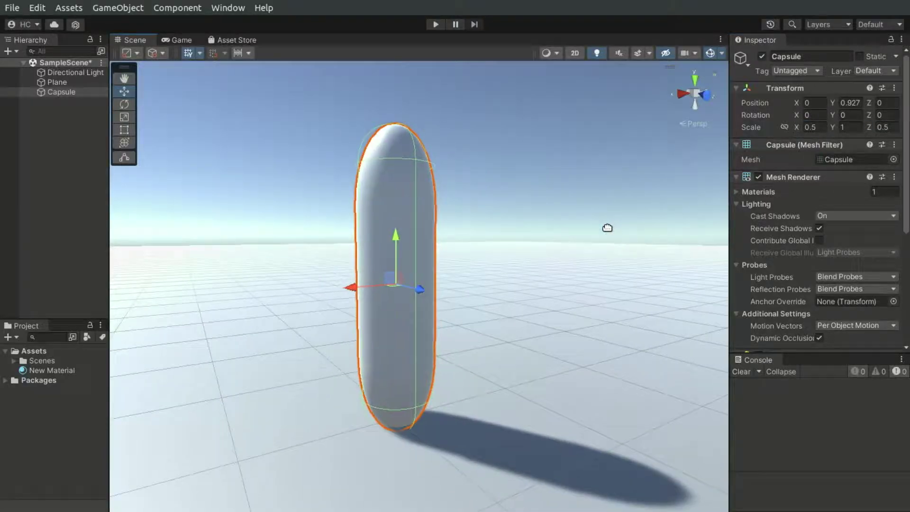
scroll(607, 227, down, 2)
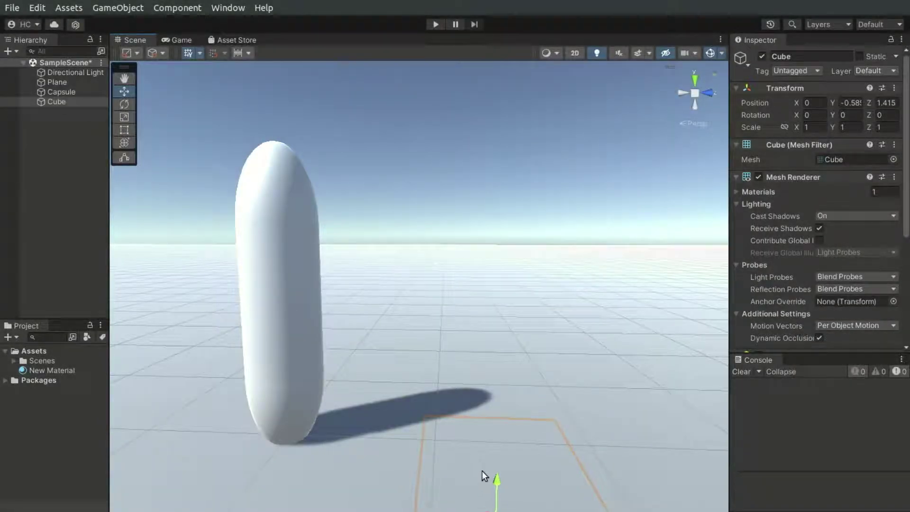
Step: Raise the cube onto the ground at Y 0.51 and pan the view upward
drag(495, 482, 505, 325)
middle_drag(505, 324, 530, 288)
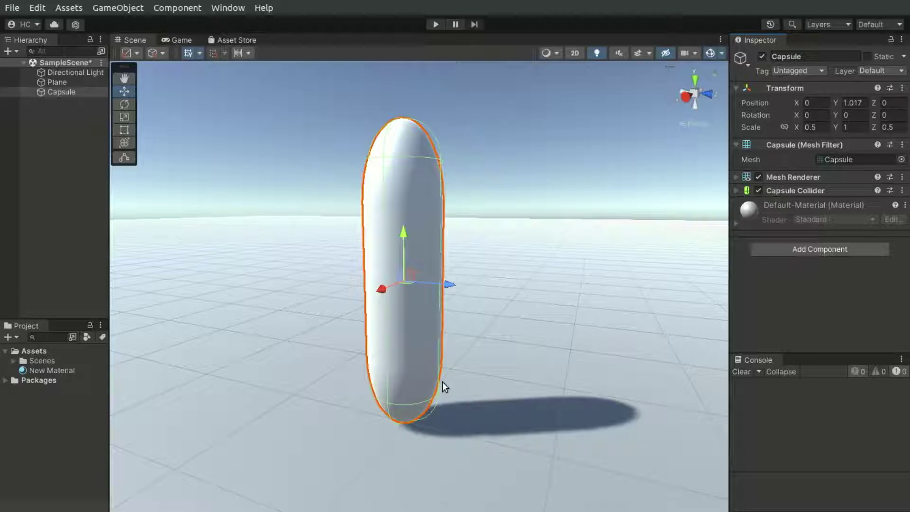
Step: Add a Rigidbody to the capsule with mass 70 and rotation frozen on X, Y and Z
click(871, 251)
text(rigi)
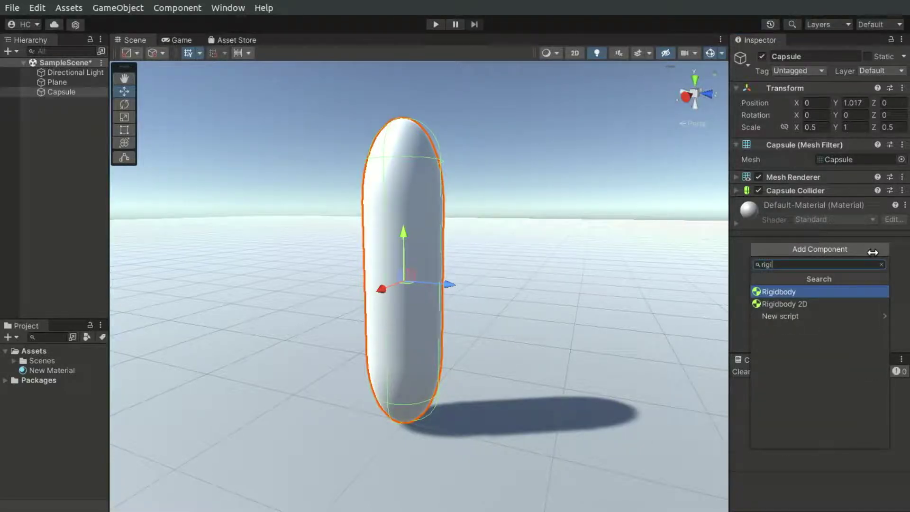
key(Return)
scroll(872, 252, down, 2)
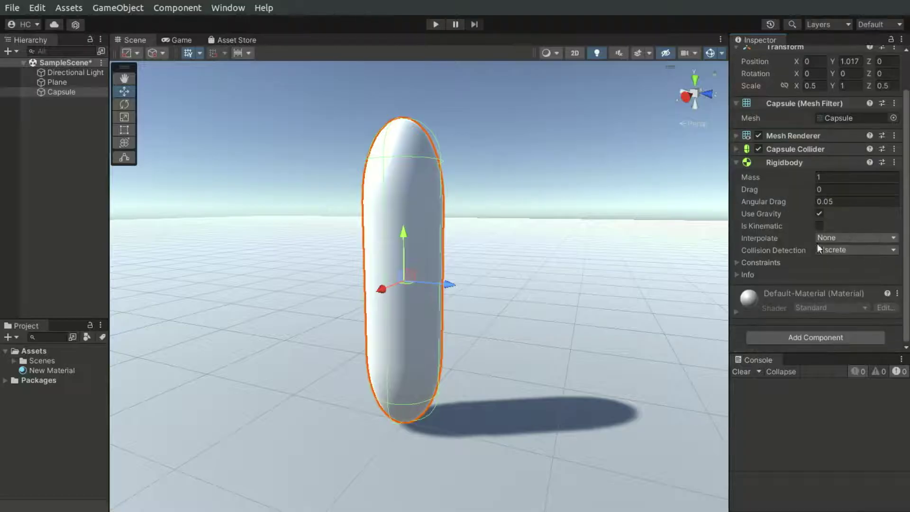
click(744, 261)
scroll(757, 246, down, 1)
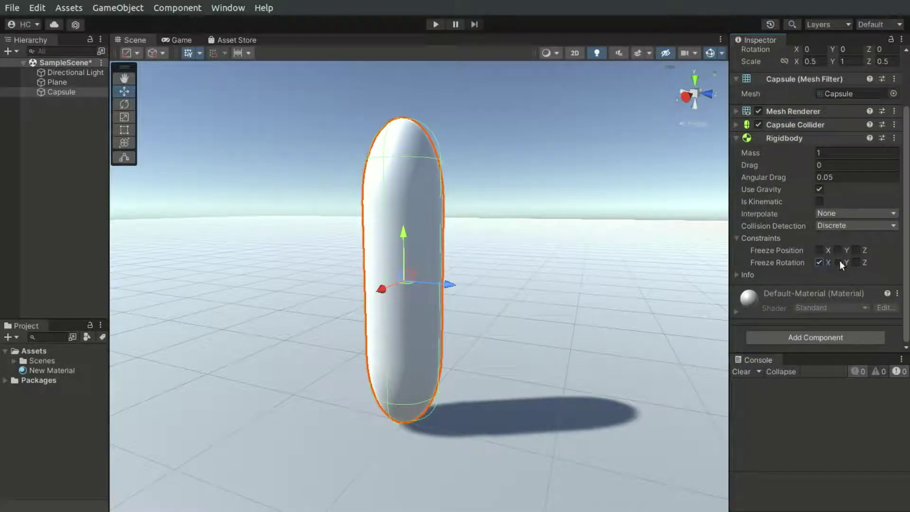
scroll(798, 196, up, 3)
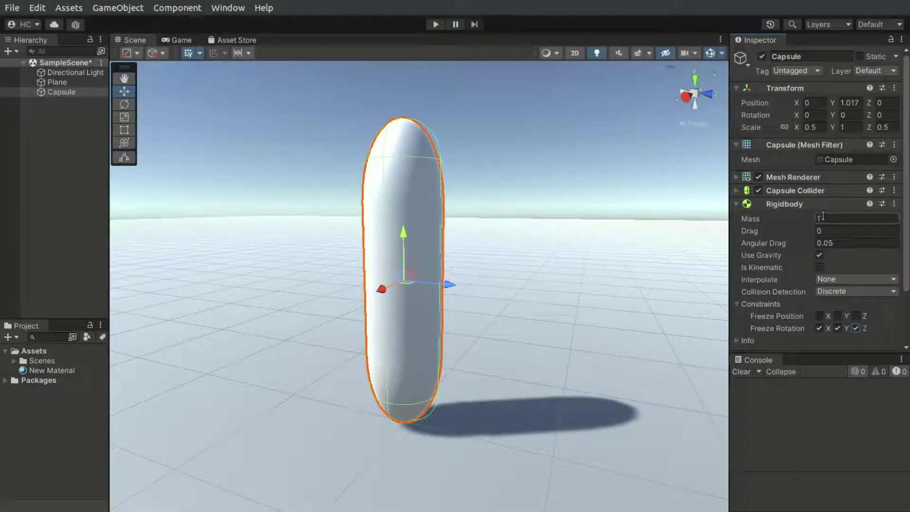
click(822, 216)
text(70)
click(54, 92)
Step: Create an empty child of the Capsule named Head at Y position 0.85
right_click(71, 94)
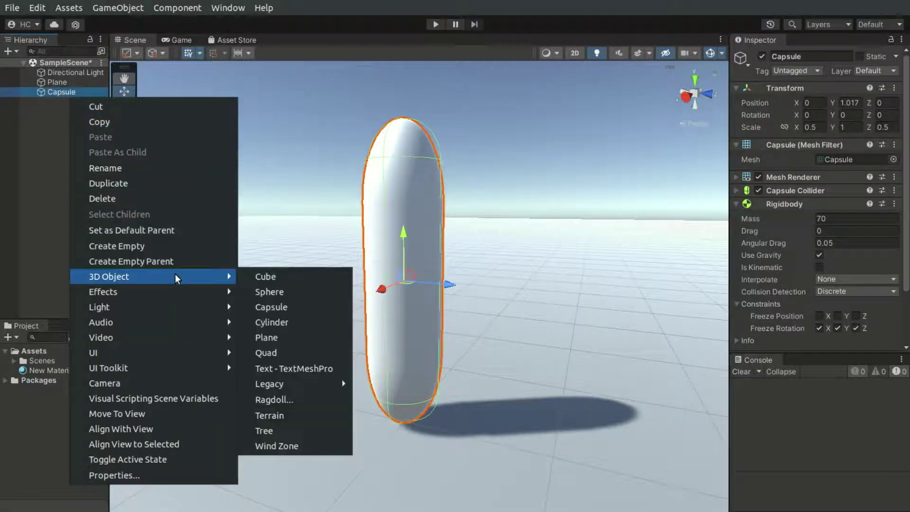
click(175, 247)
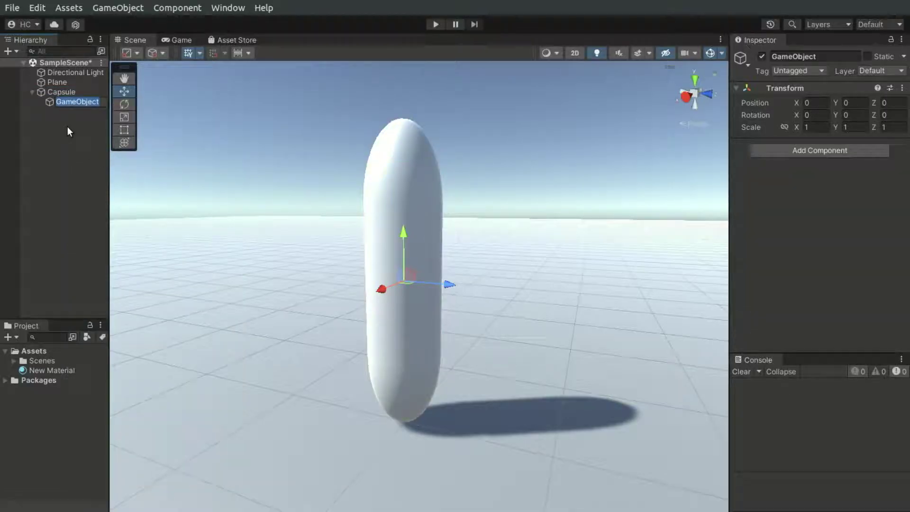
text(Head)
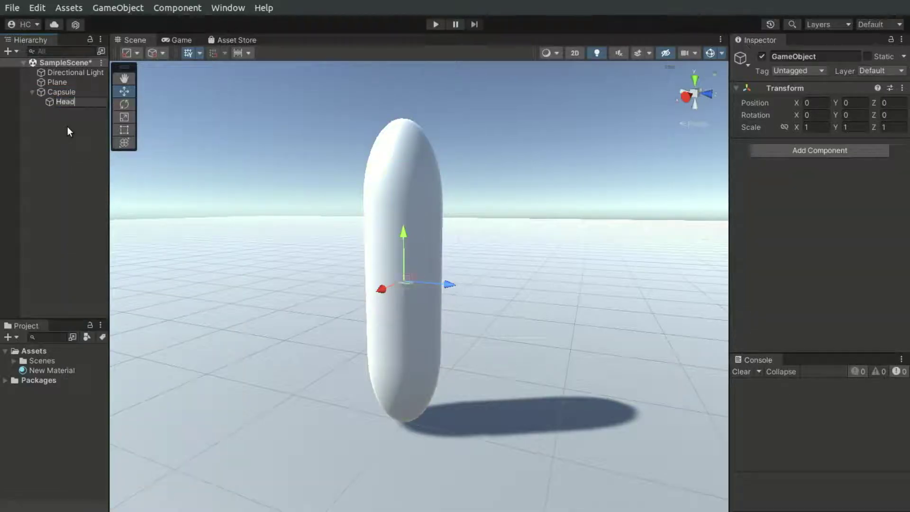
key(Return)
click(852, 103)
text(0.5)
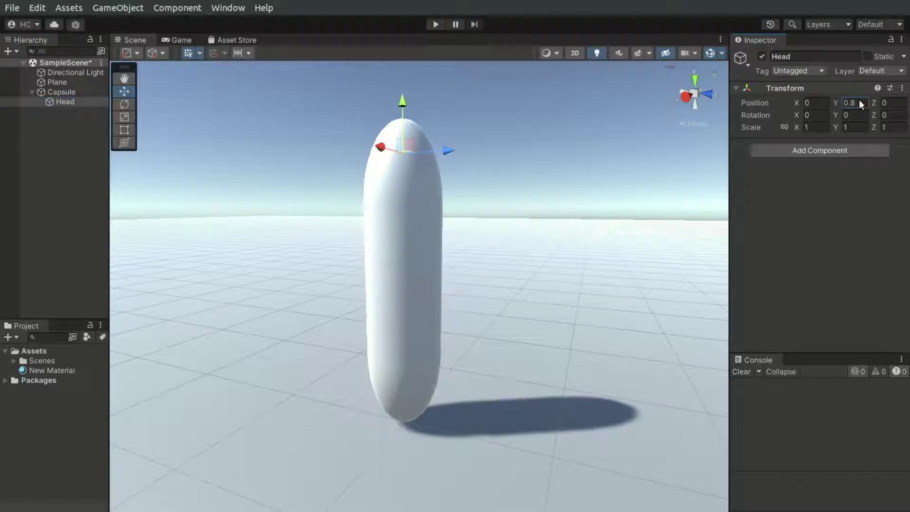
text(5)
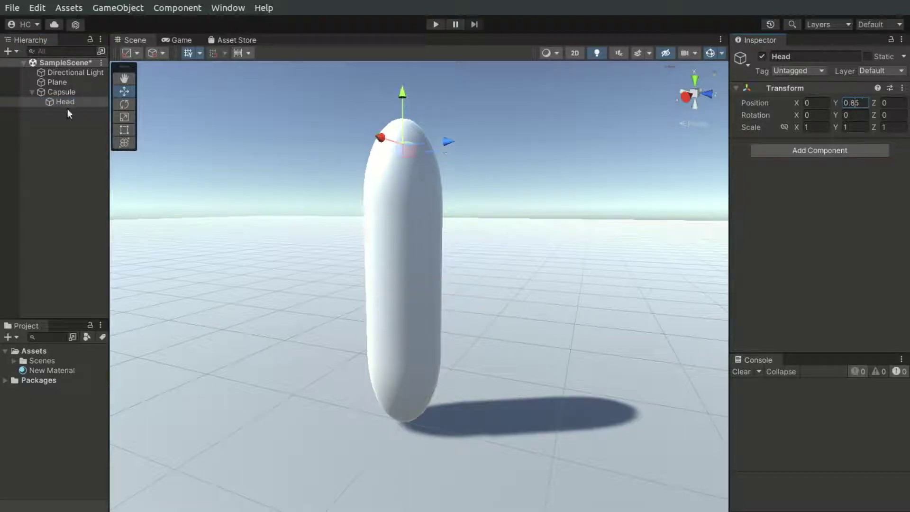
Step: Add a Camera as a child of Head
right_click(77, 101)
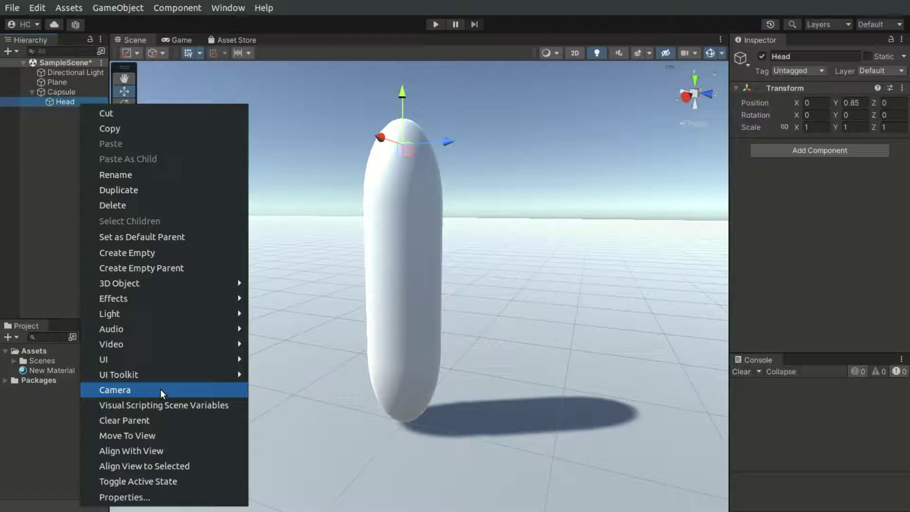
click(160, 390)
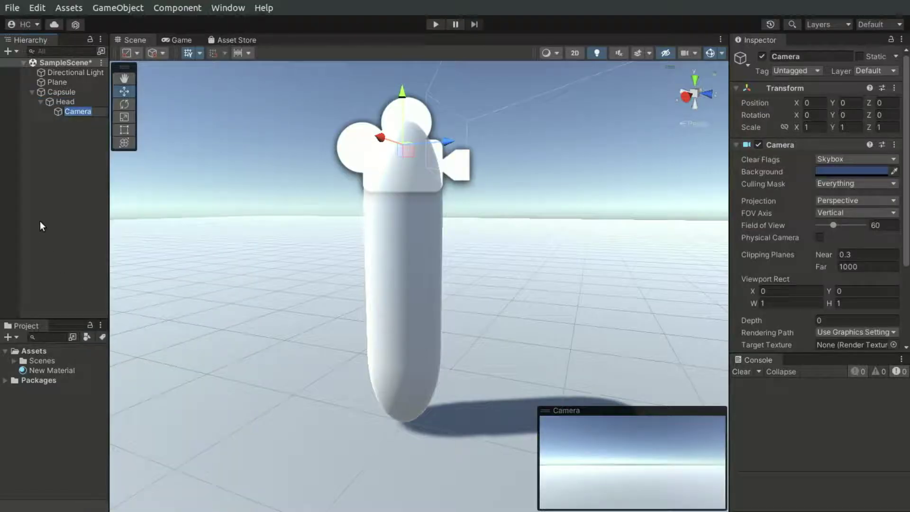
click(40, 221)
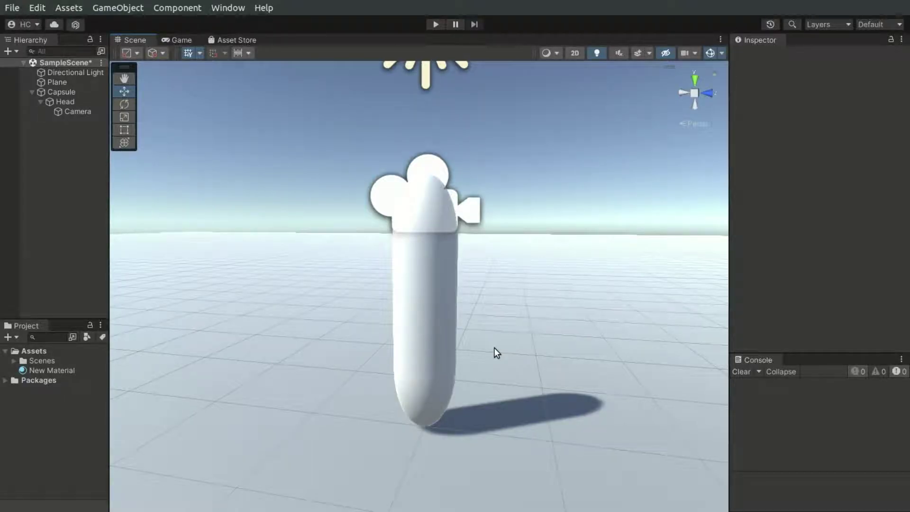
Step: Create a C# script named PlayerController in the Assets folder
right_click(64, 351)
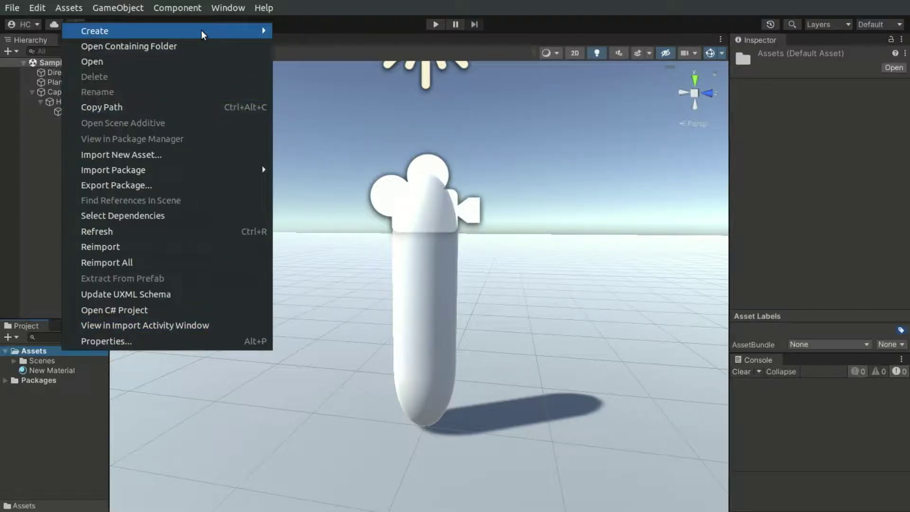
mouse_move(201, 30)
click(365, 2)
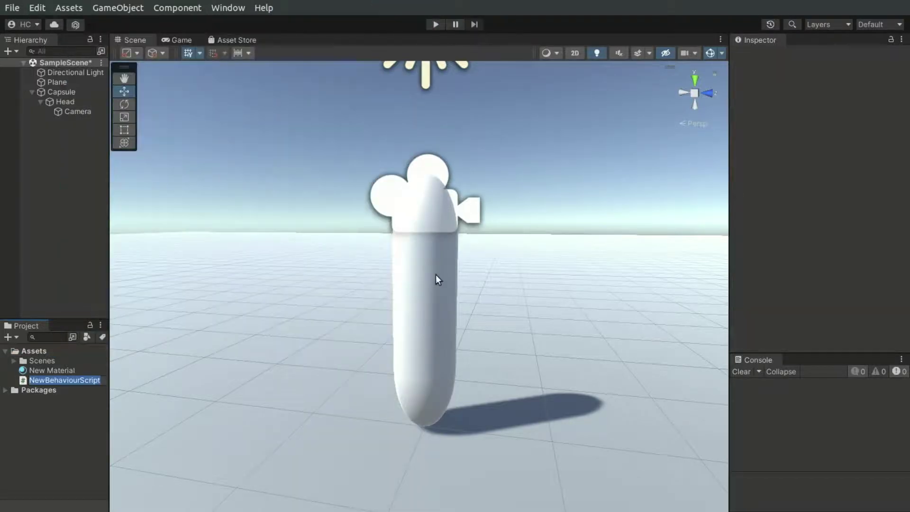
text(PlayerControll)
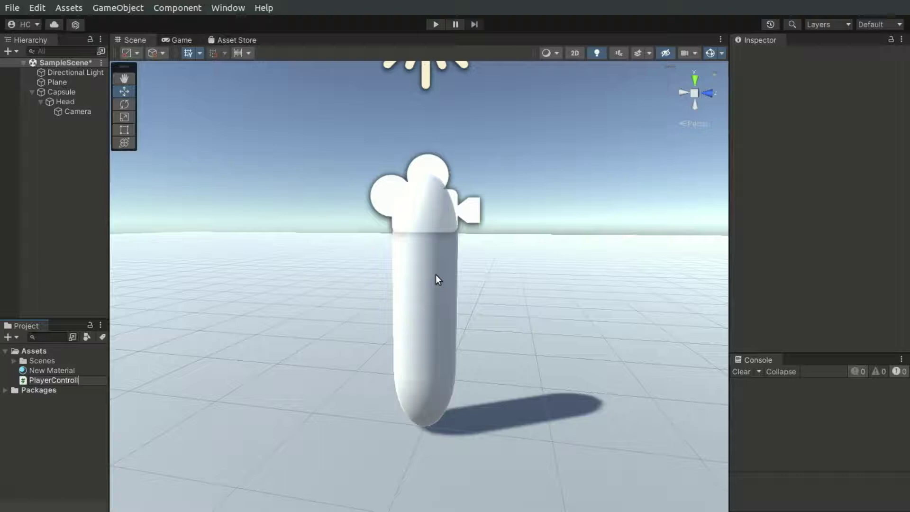
text(er)
key(Return)
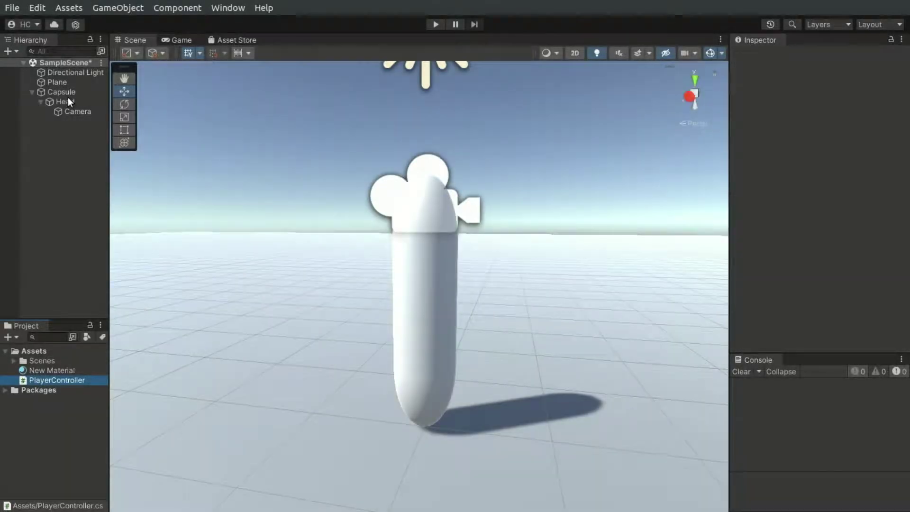
Step: Rename the Capsule to 'Player' and drop the PlayerController script onto its Inspector
click(70, 92)
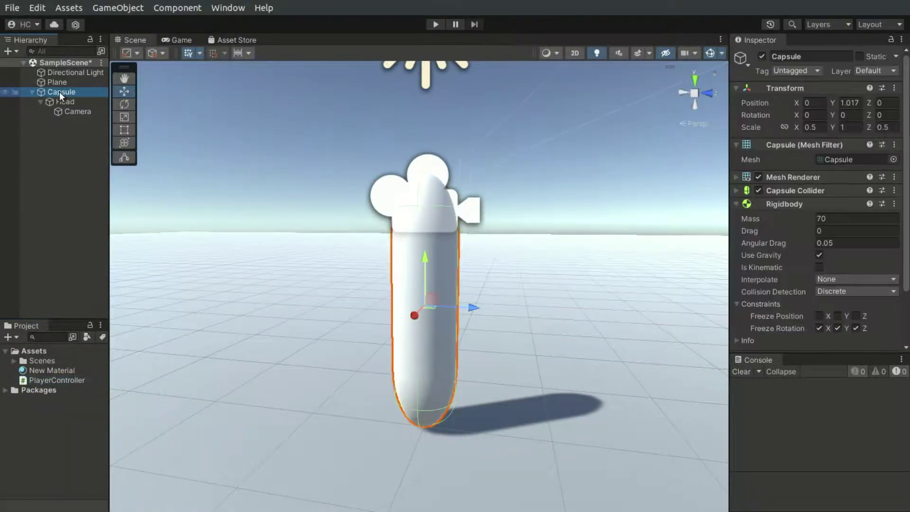
click(59, 92)
text(Player)
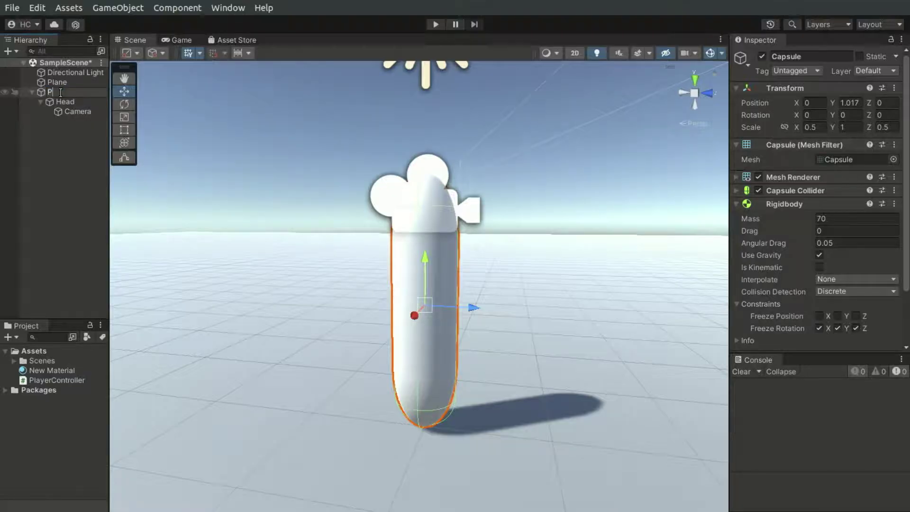
key(Return)
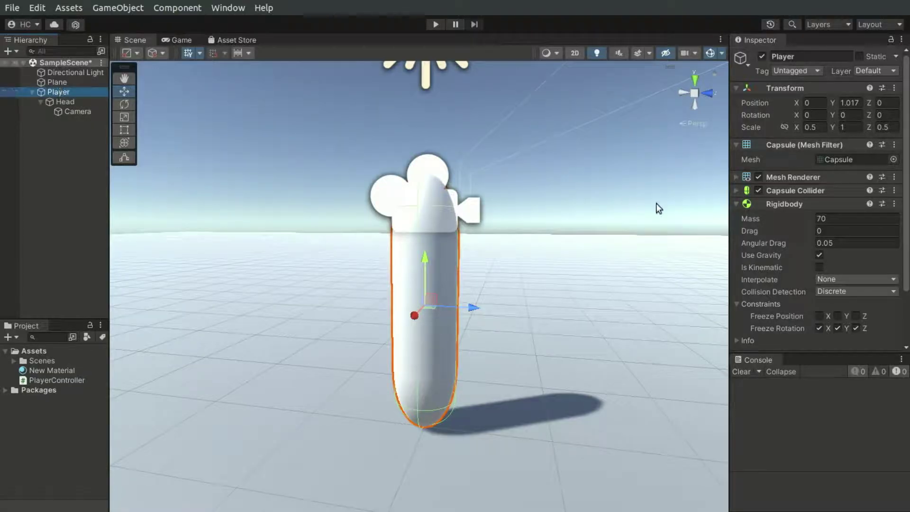
scroll(794, 279, down, 3)
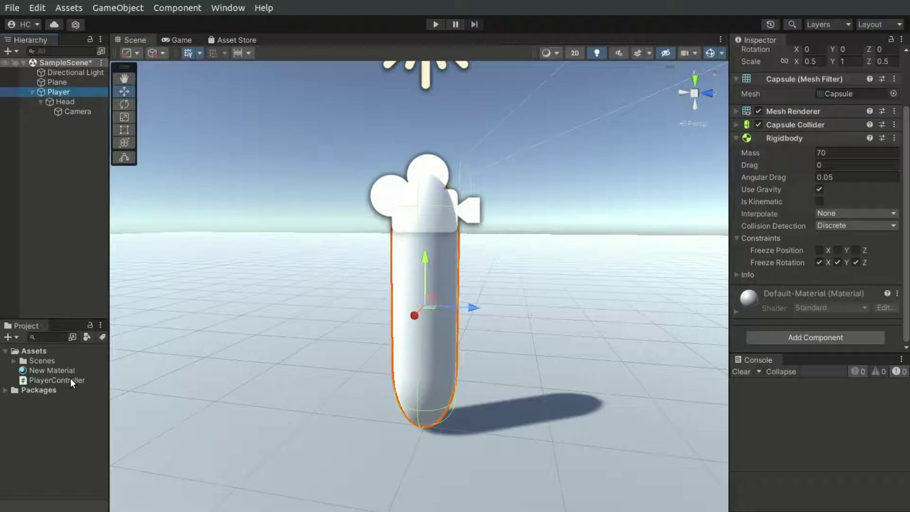
drag(71, 378, 793, 283)
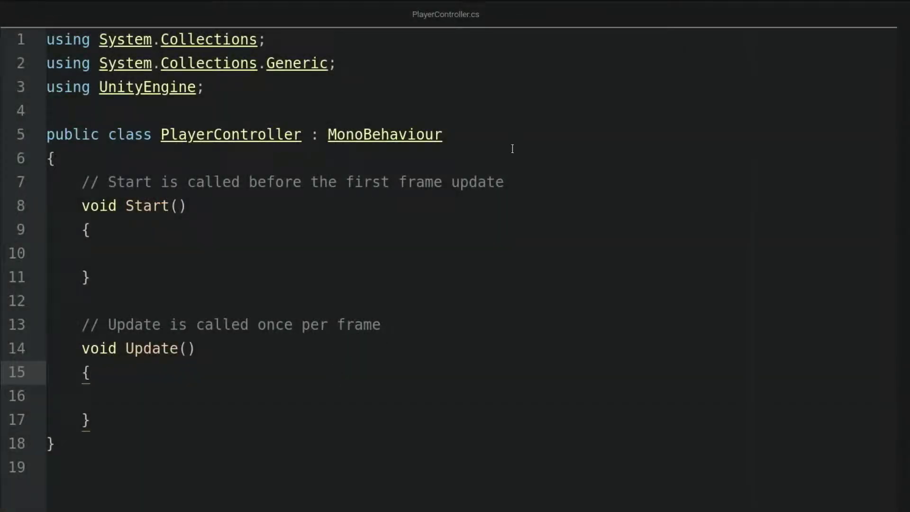
Step: Move the opening braces of Start, Update and the class onto their declaration lines
drag(82, 230, 204, 207)
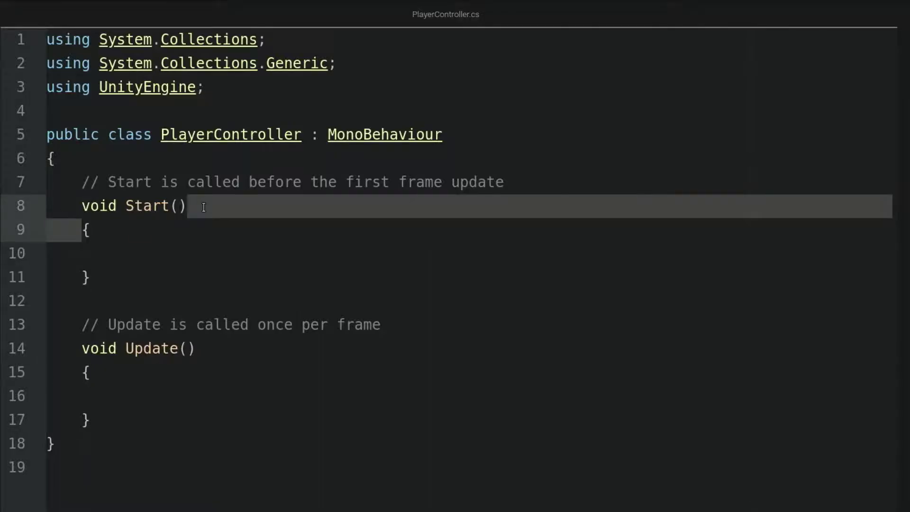
key(BackSpace)
key(Down)
key(Down)
key(Up)
key(Up)
key(Up)
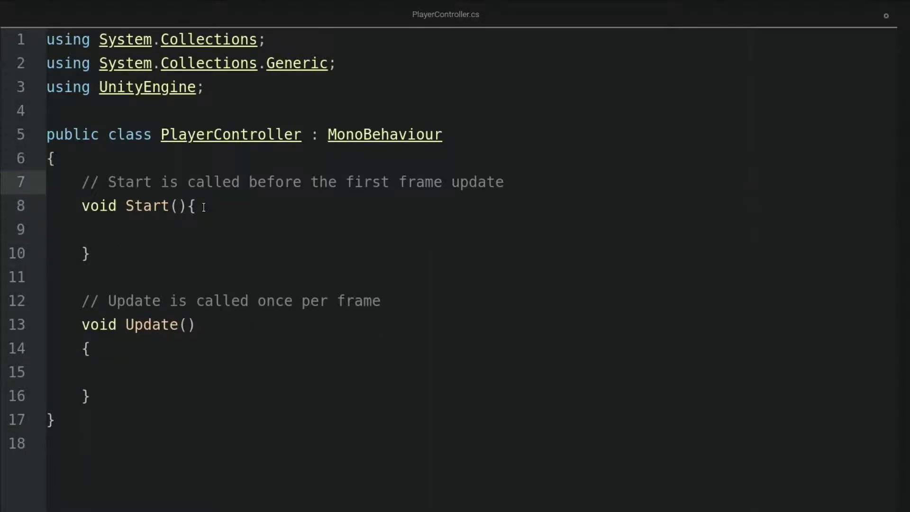
key(Down)
key(Down)
key(Down)
key(Down)
key(Down)
key(Down)
key(Down)
key(Left)
key(shift+Up)
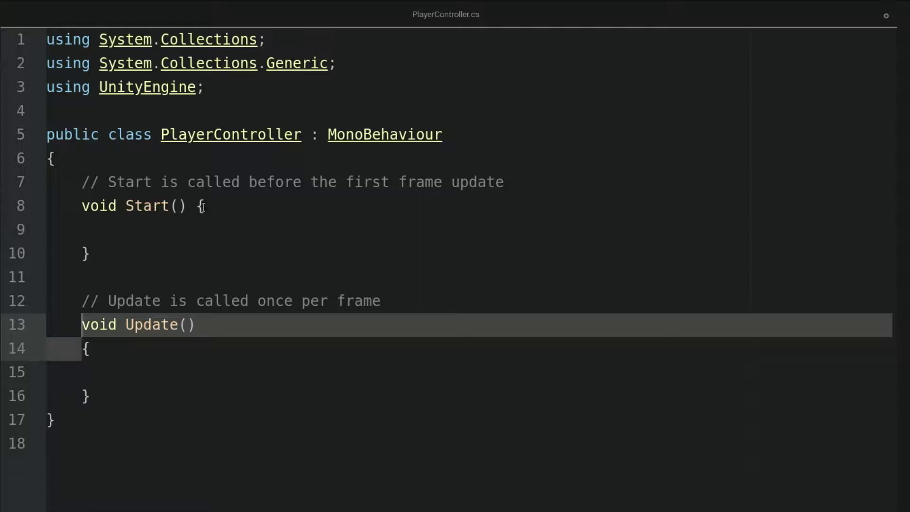
key(Up)
key(Up)
key(Up)
key(Up)
key(Up)
key(Up)
key(Up)
key(Left)
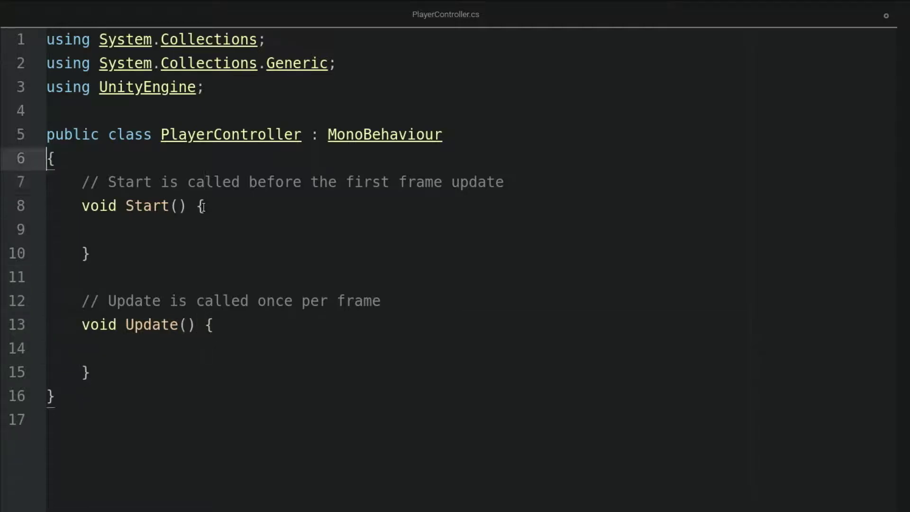
key(shift+Up)
key(shift+End)
Step: Add a [Header("References")] with public Rigidbody rb, Transform head and Camera camera fields
key(Return)
key(Return)
key(Return)
key(Return)
key(Up)
key(Up)
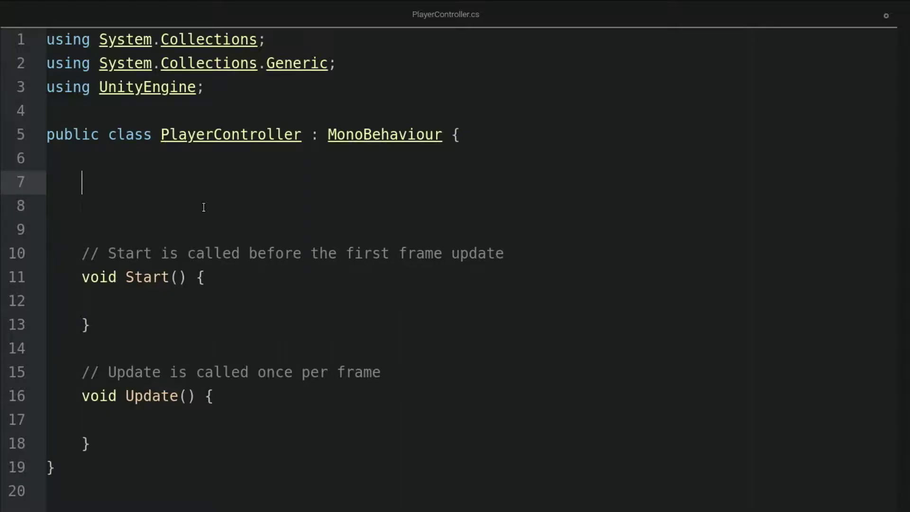
text([Header(")
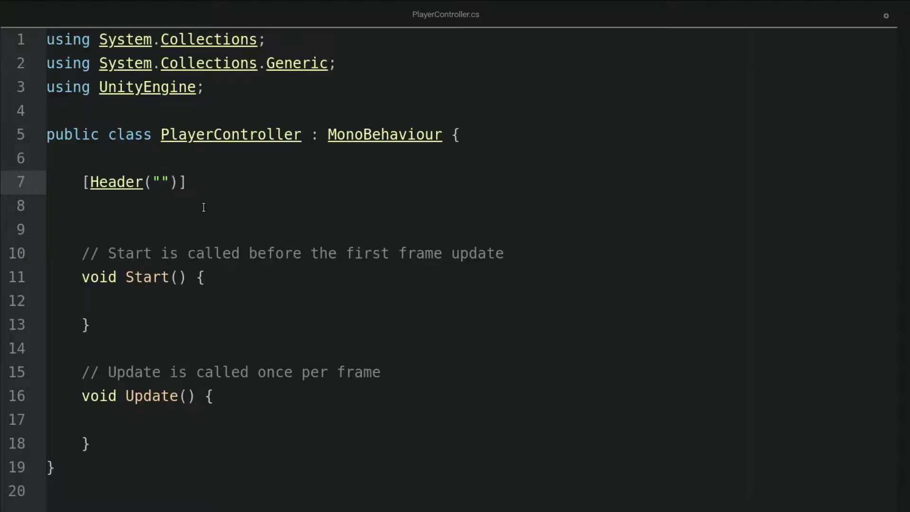
text(References)
key(End)
key(Return)
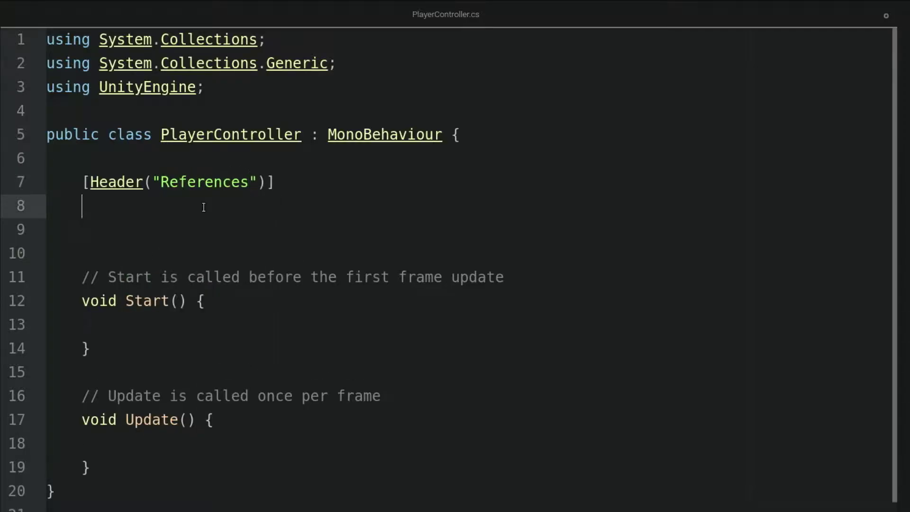
text(public Rigidbod)
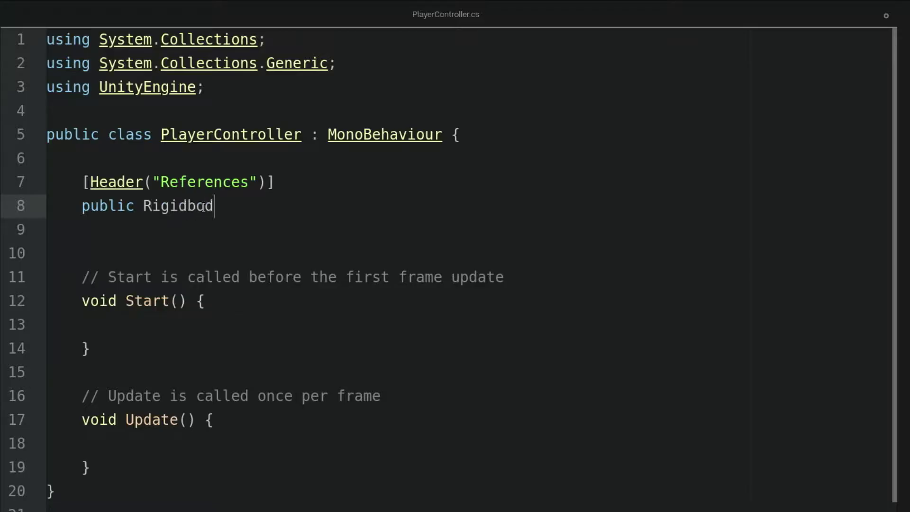
text(y rb;)
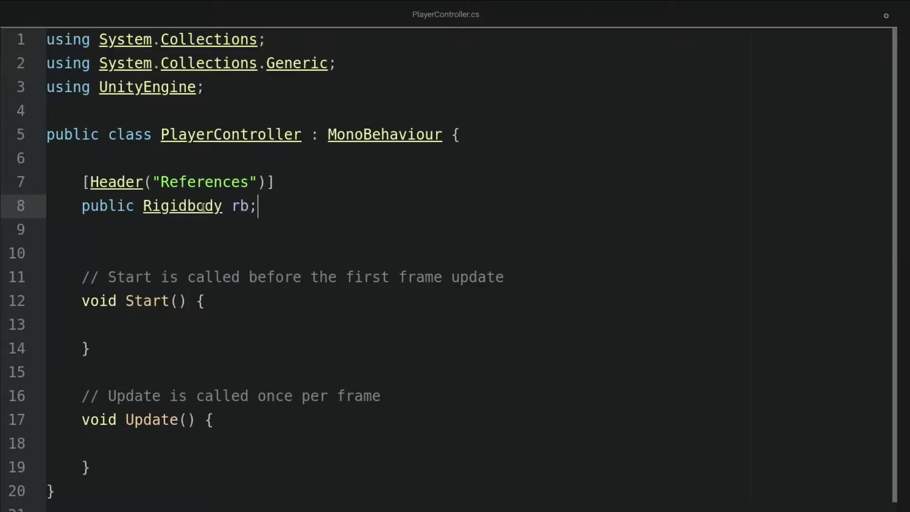
key(Return)
text(public )
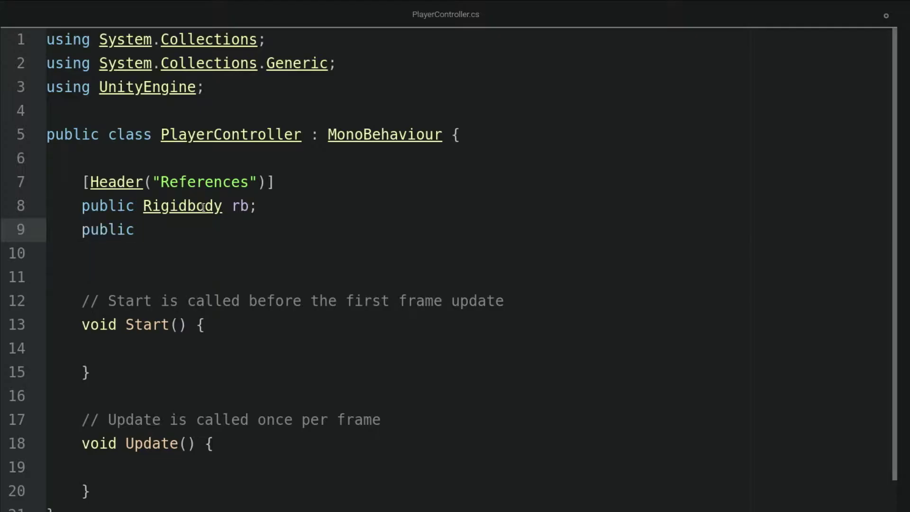
text(Transform head;)
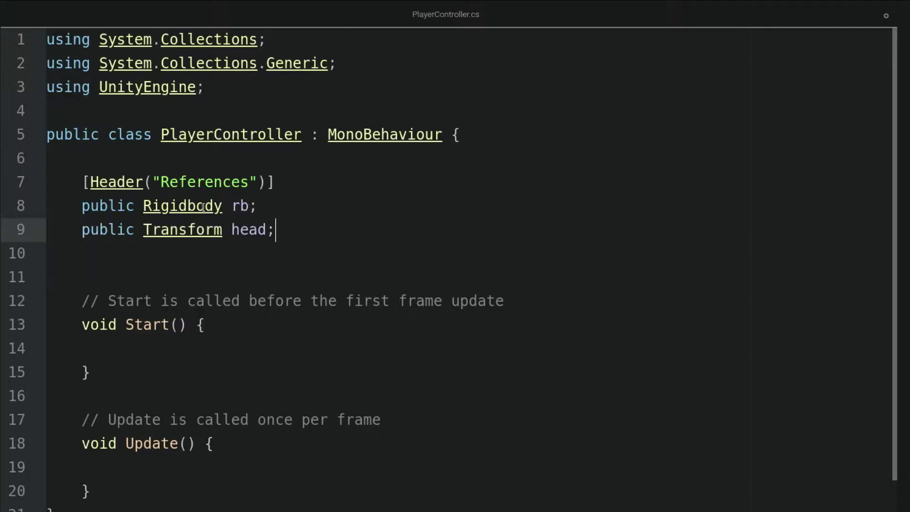
key(Return)
text(public Camera )
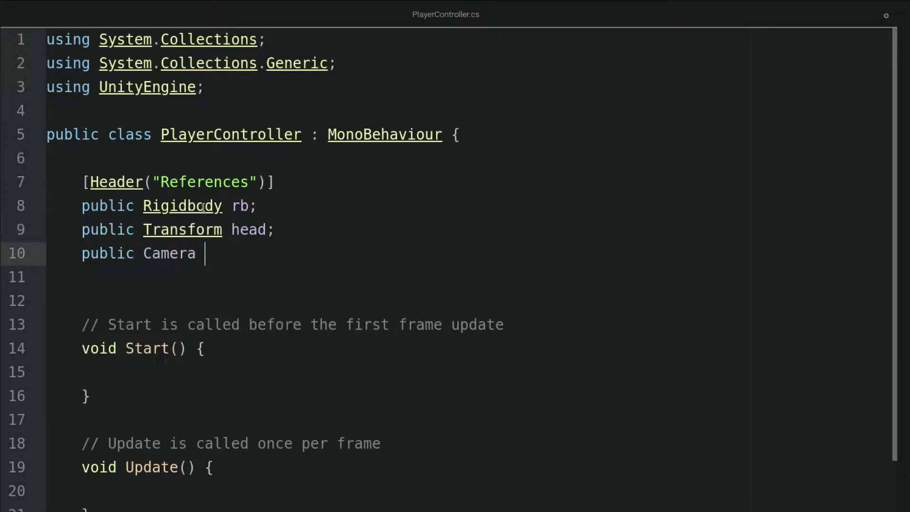
text(camera;)
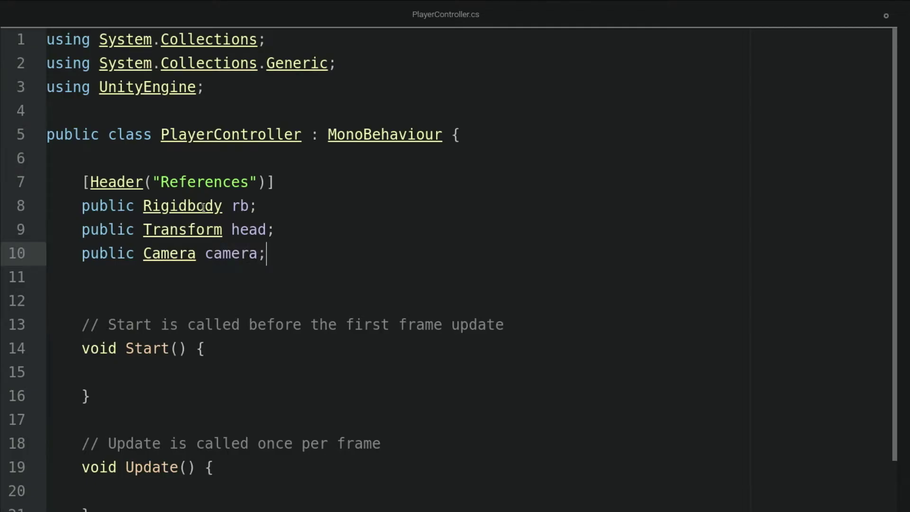
scroll(283, 219, down, 1)
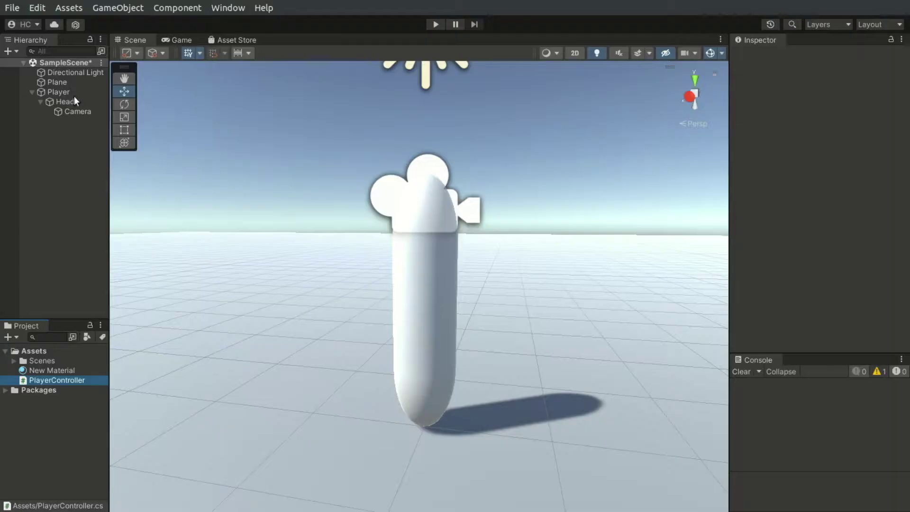
Step: Assign Player to Rb, Head to Head and Camera to Camera in PlayerController
click(62, 92)
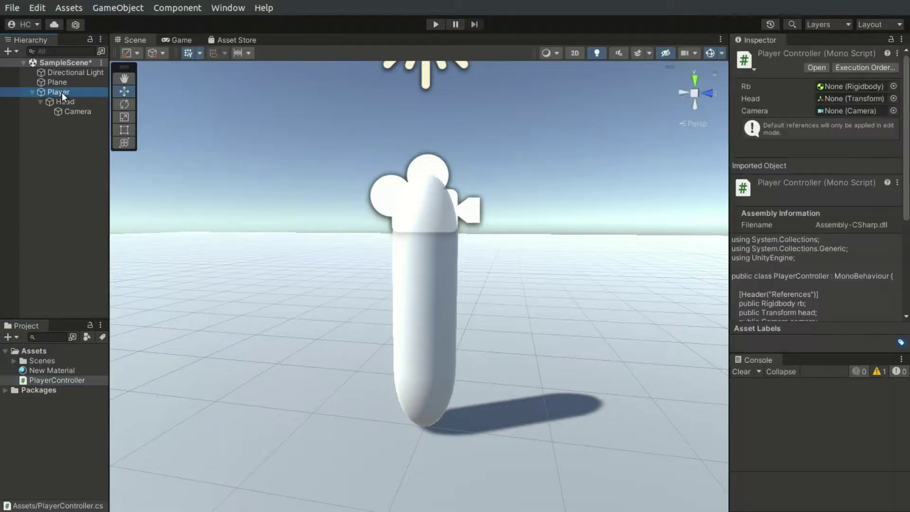
scroll(865, 232, down, 4)
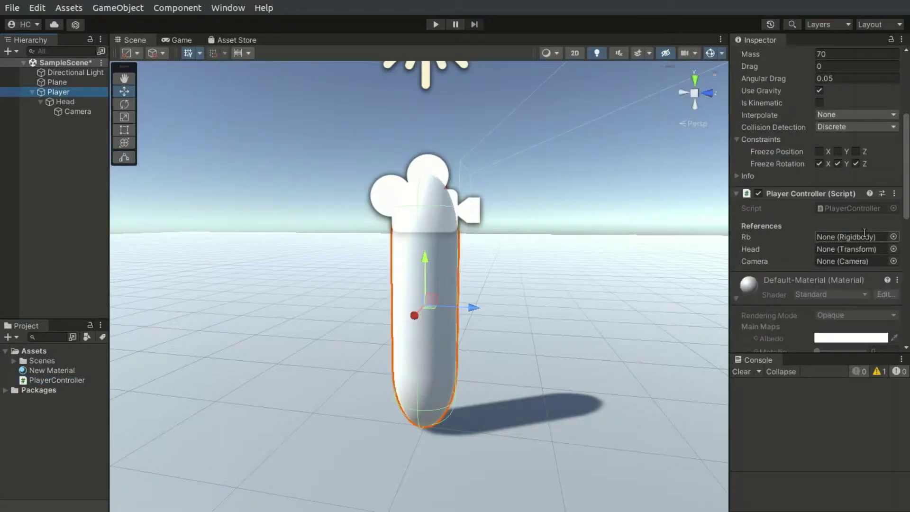
scroll(864, 232, down, 1)
drag(98, 93, 839, 203)
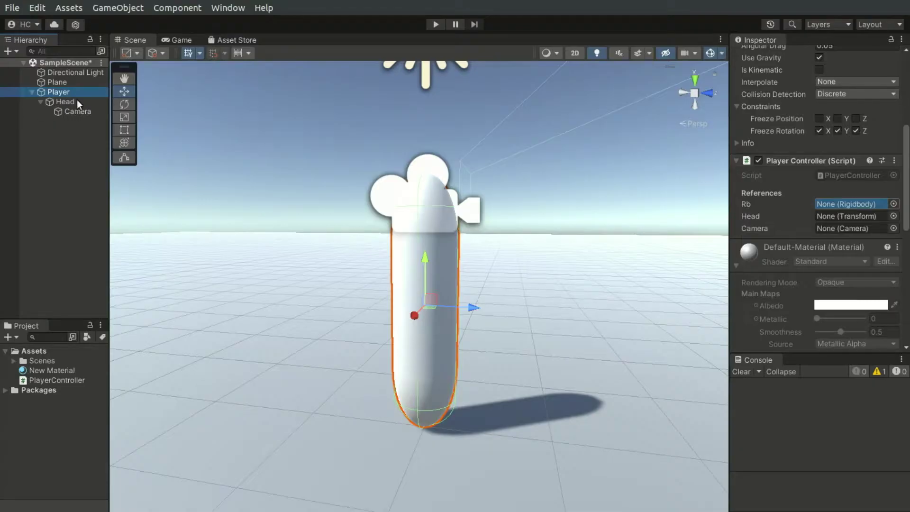
drag(69, 101, 862, 219)
drag(78, 113, 849, 232)
drag(56, 93, 848, 208)
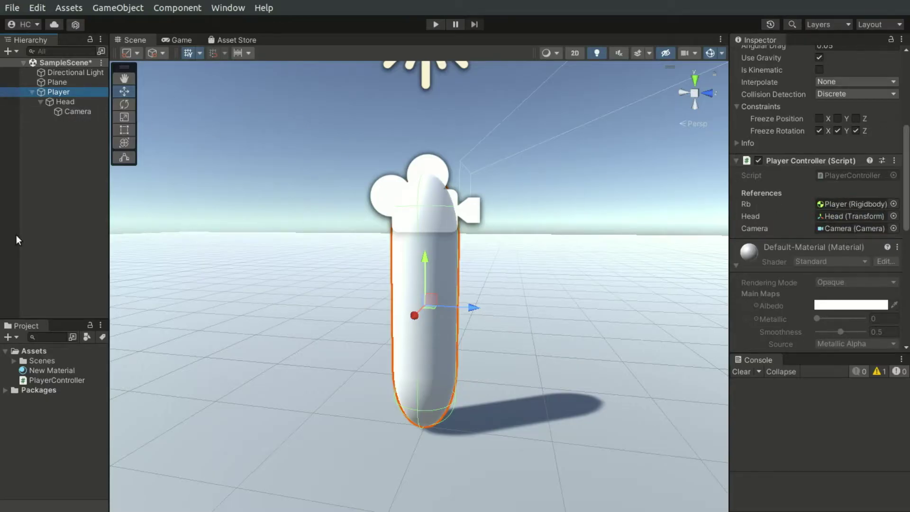